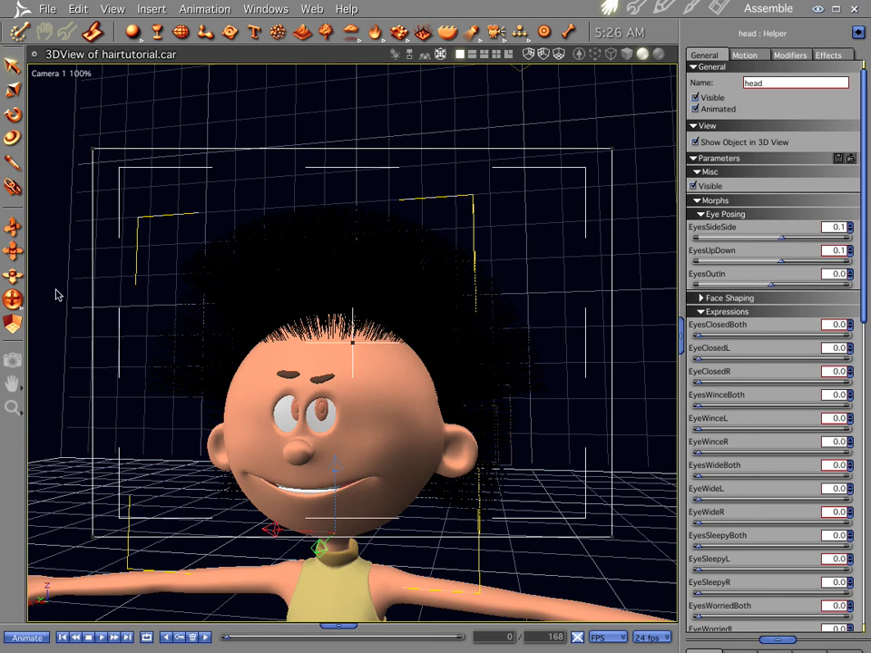
Examine the character's black hair from the front and both sides of the head.
drag(12, 300, 100, 299)
drag(13, 276, 36, 370)
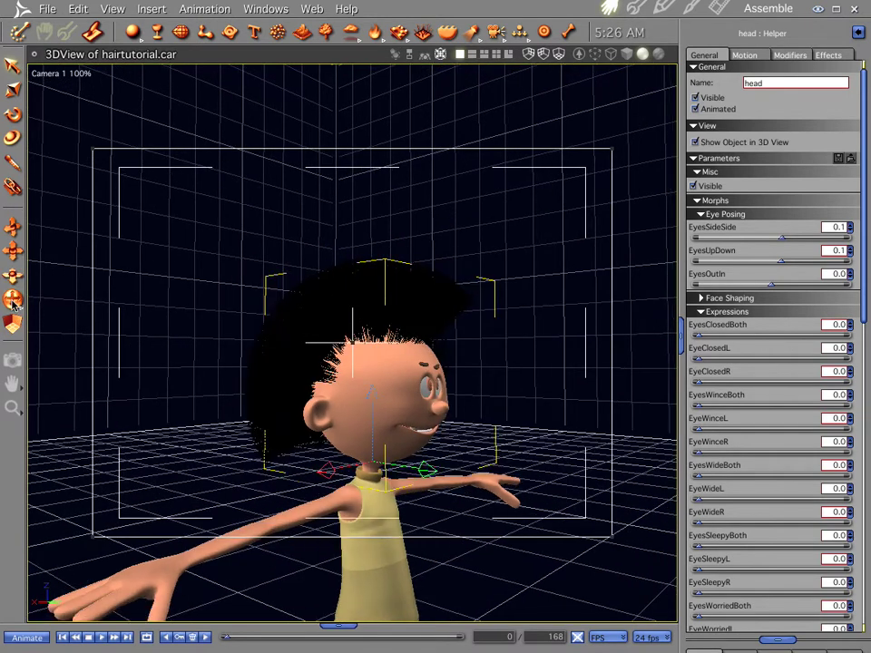
mouse_move(12, 299)
mouse_down()
mouse_move(0, 300)
mouse_move(11, 303)
mouse_up()
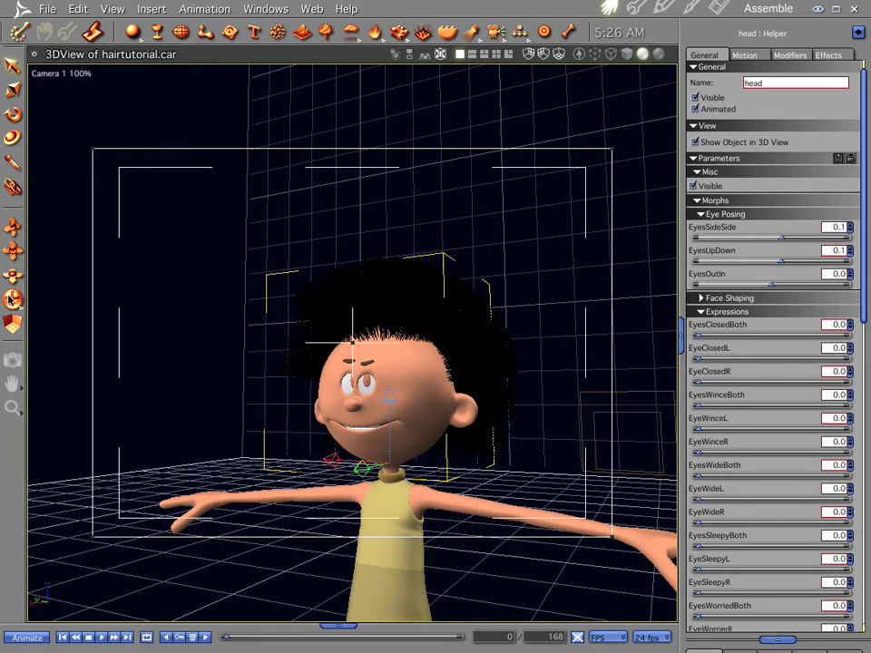
drag(12, 300, 54, 299)
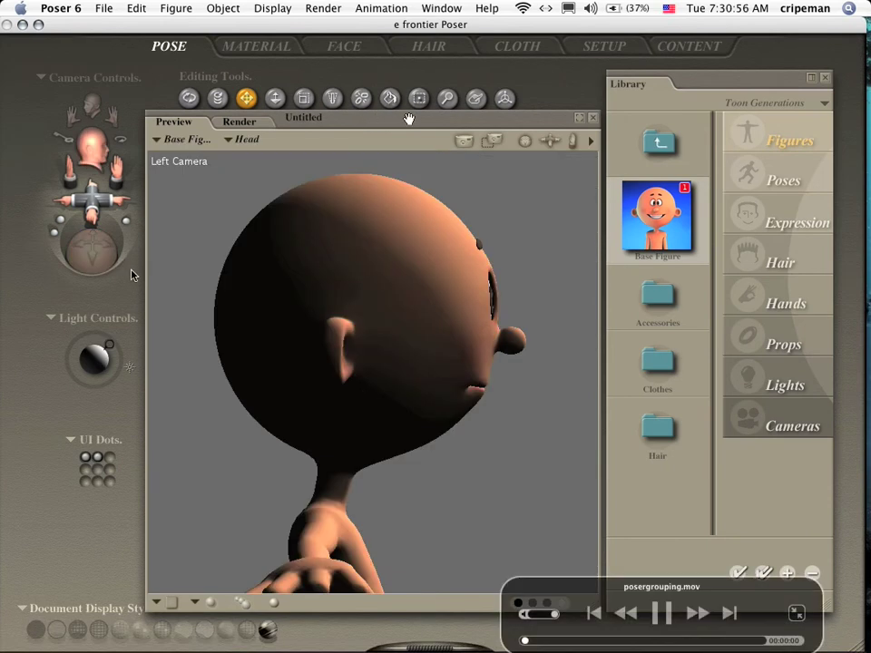
Switch to QuickTime Player, play posergrouping.mov through the scalp polygon selection on the head, and skip ahead in it.
key(space)
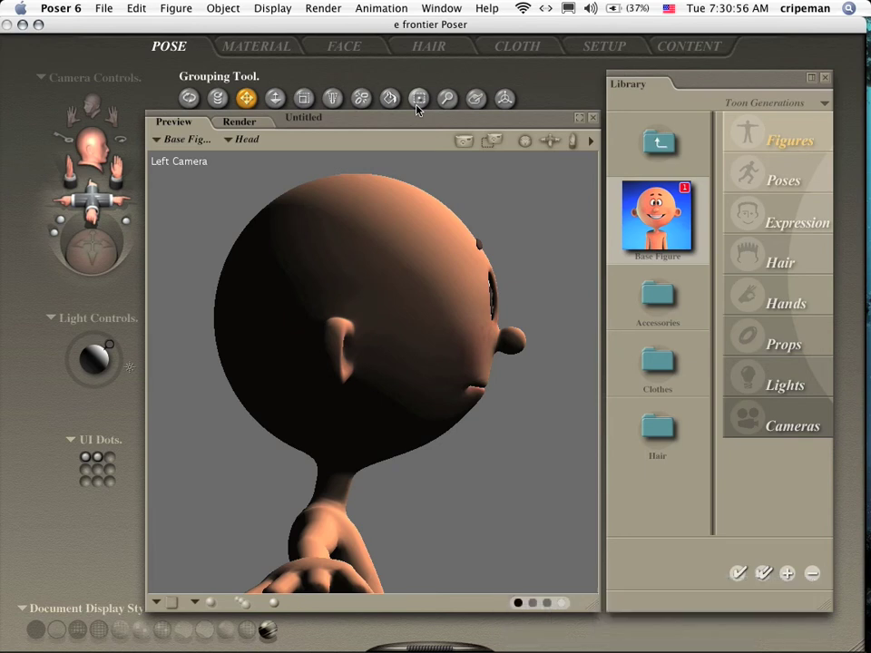
mouse_move(301, 242)
key(space)
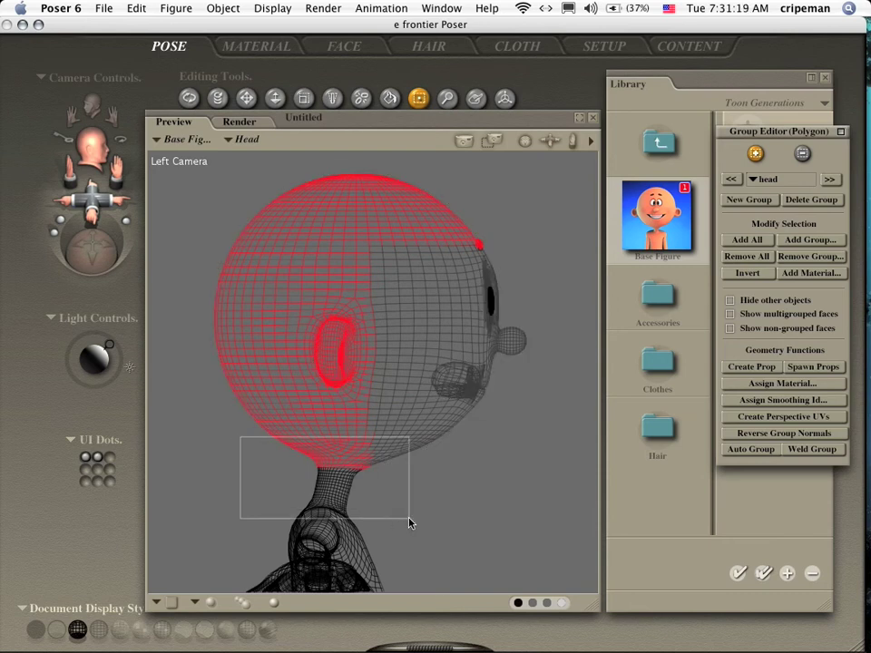
mouse_move(36, 517)
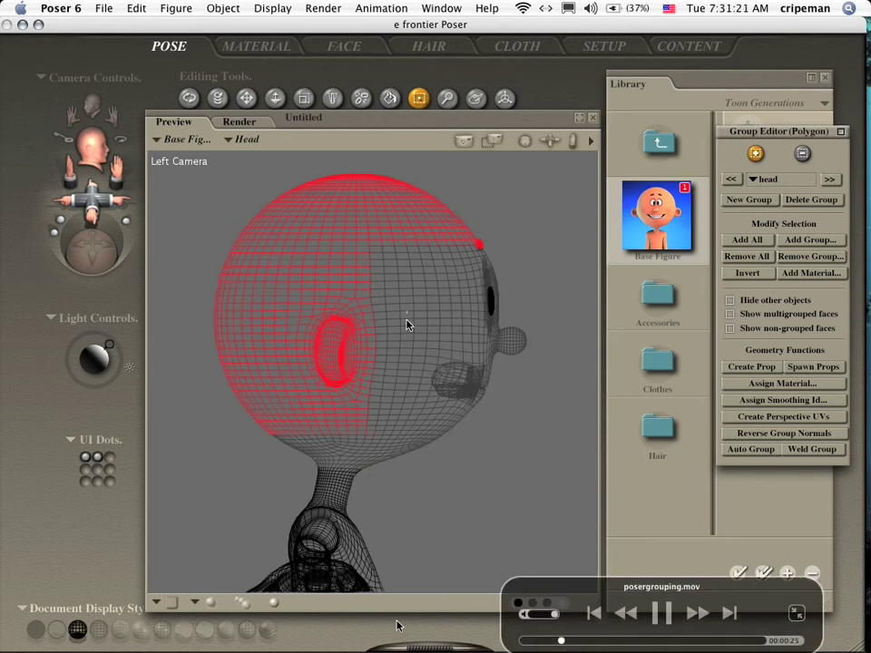
drag(562, 642, 640, 624)
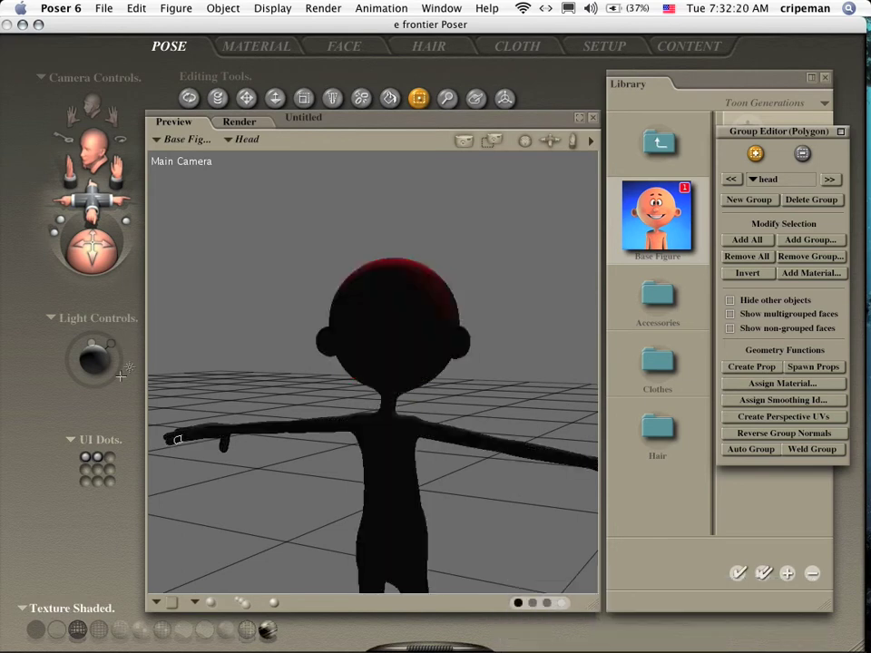
Inspect the selected head polygons from several sides in Flat Lined display, and restore the Texture Shaded display.
mouse_move(103, 283)
click(161, 629)
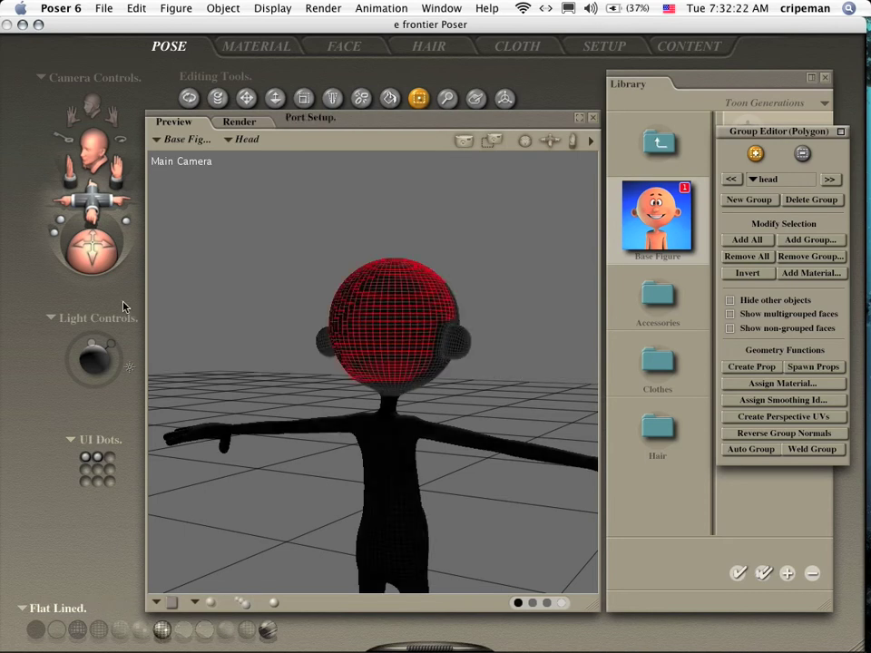
drag(92, 251, 54, 250)
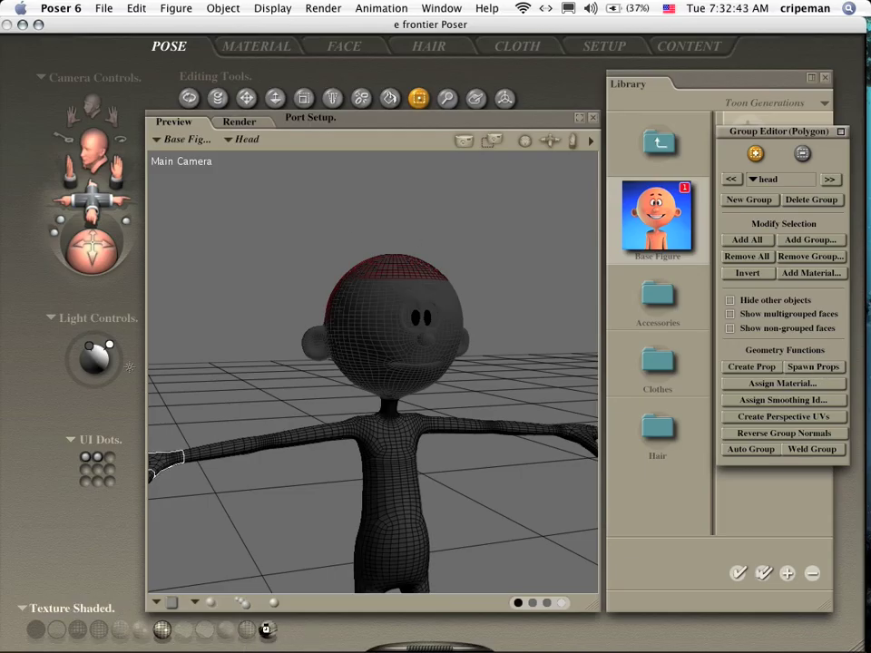
click(266, 628)
Leave the Grouping tool and delete the whole base figure, keeping only the separate scalp piece.
click(245, 97)
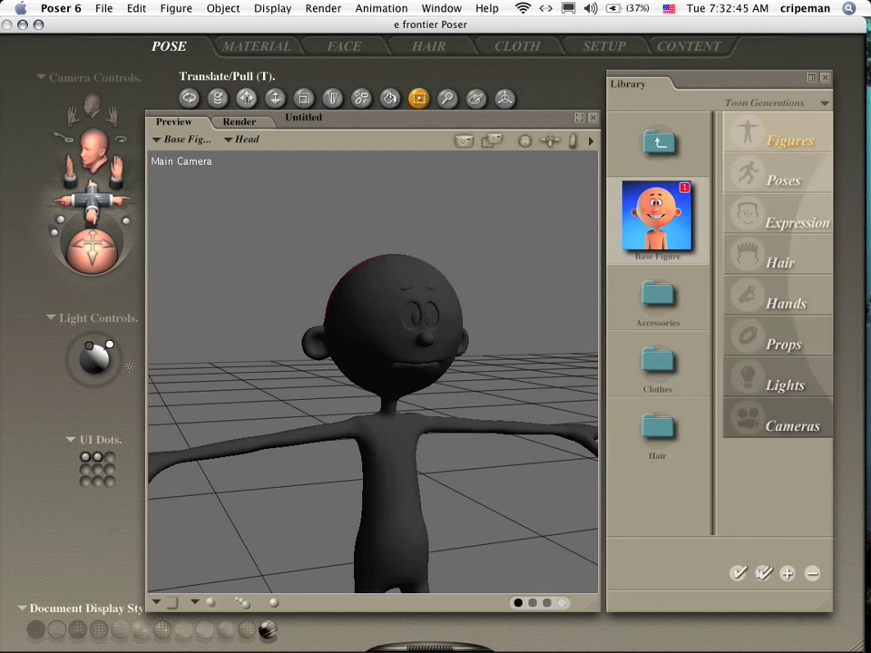
drag(90, 250, 136, 264)
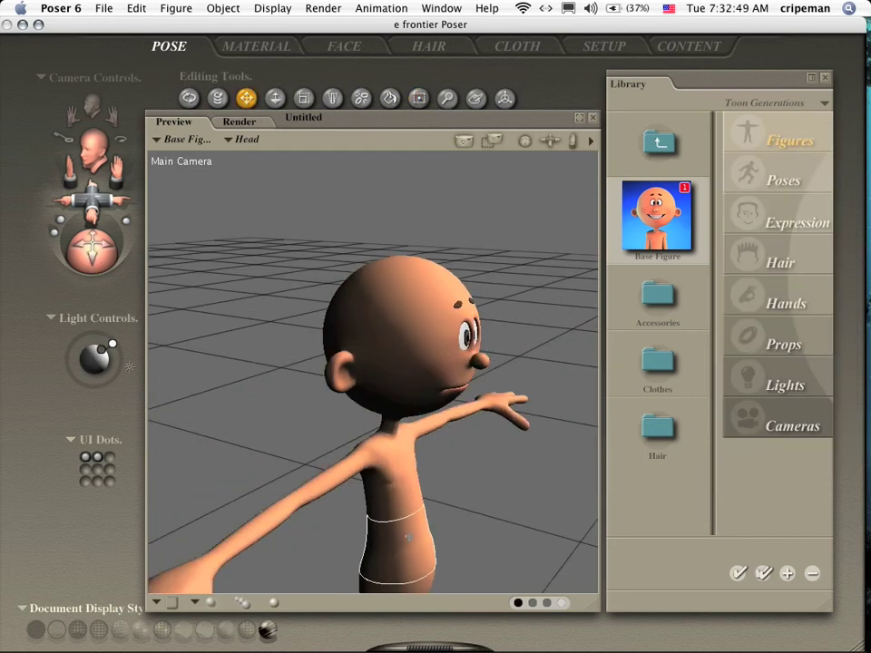
click(408, 539)
key(Delete)
click(523, 406)
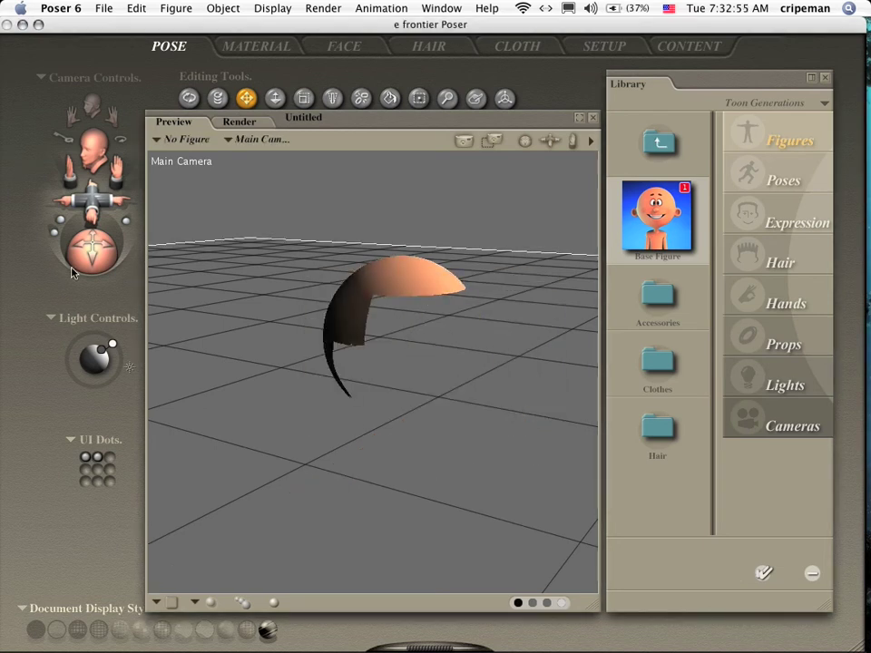
drag(72, 269, 44, 244)
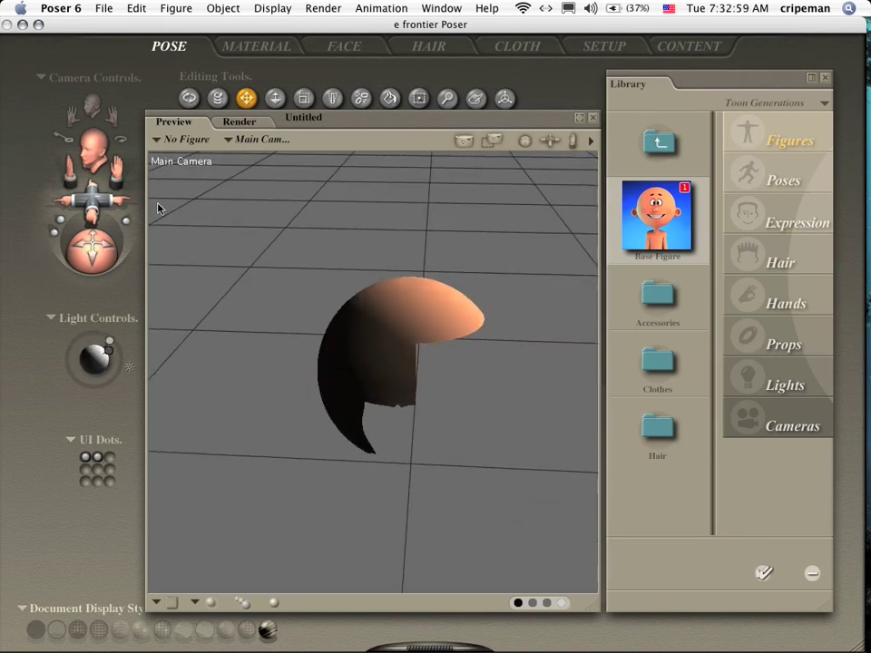
Set up a single-frame Wavefront OBJ export that includes only the head prop.
click(103, 7)
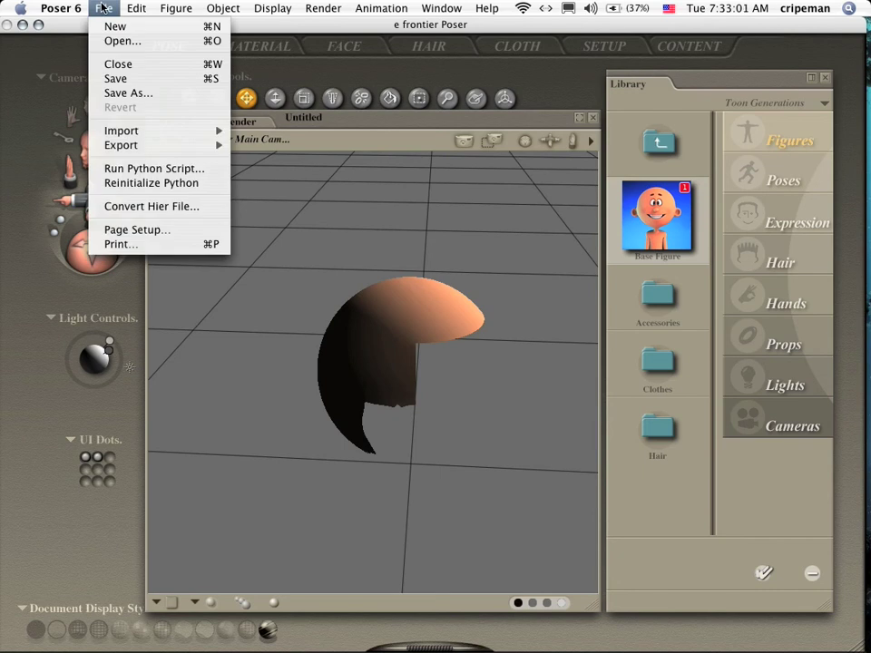
mouse_move(185, 148)
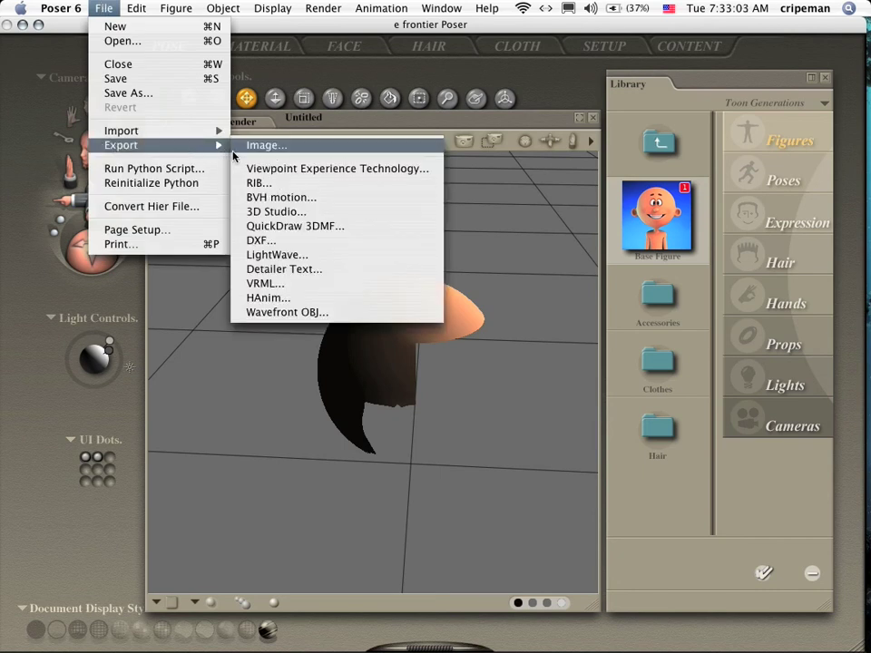
click(278, 313)
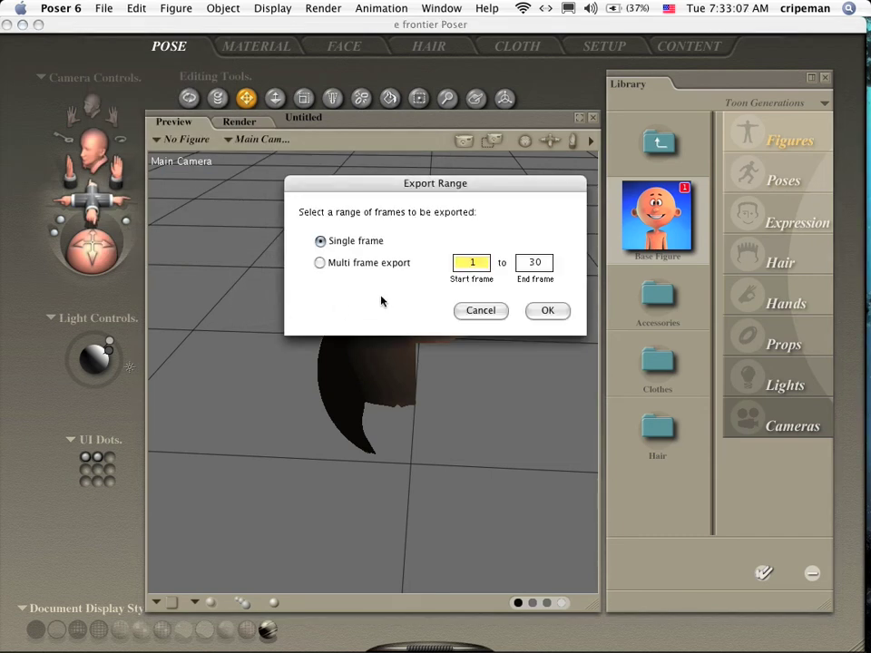
click(548, 311)
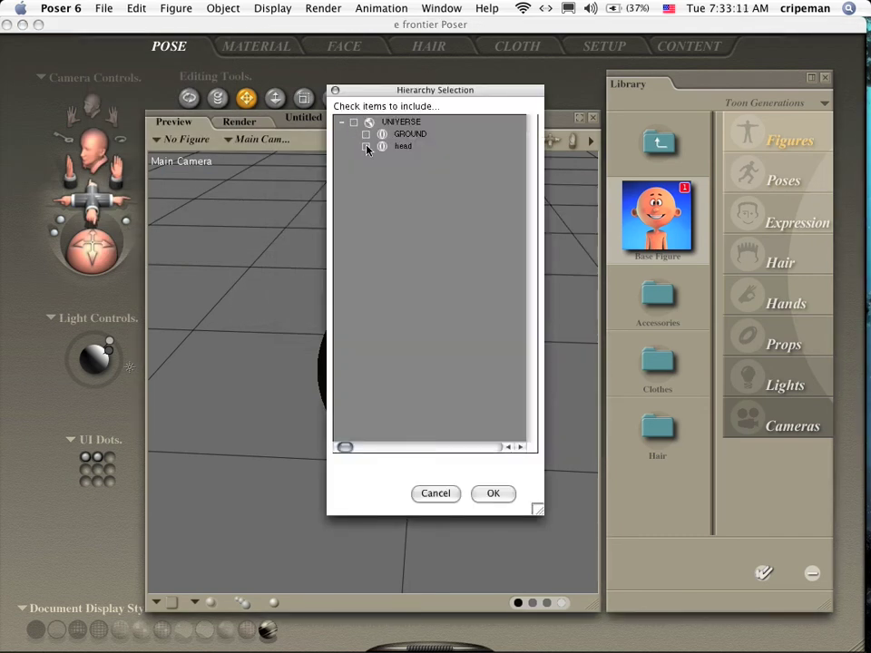
click(492, 494)
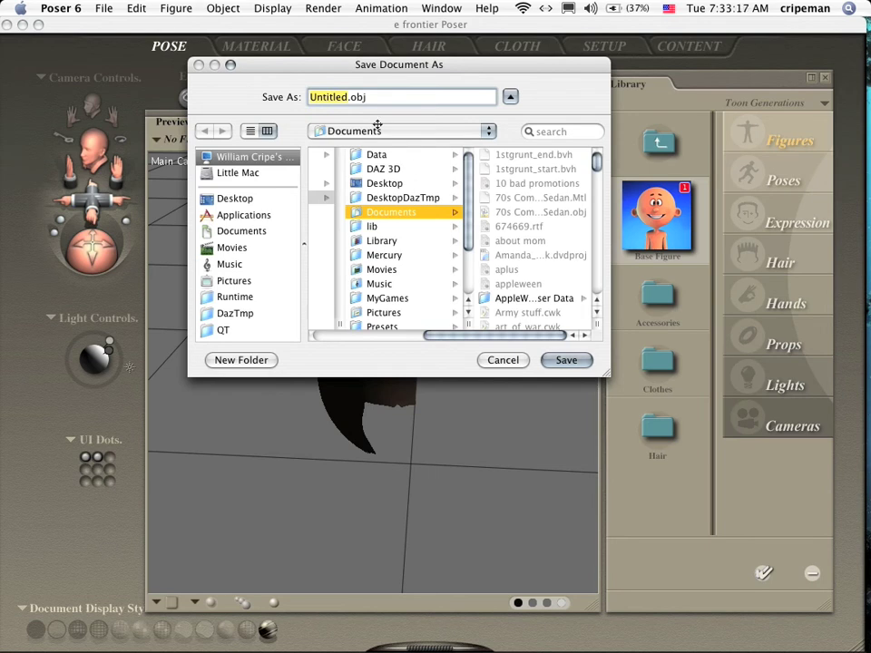
Save the export to the Desktop as skullcap.obj, with figure names in polygon groups and body part seams welded.
click(245, 199)
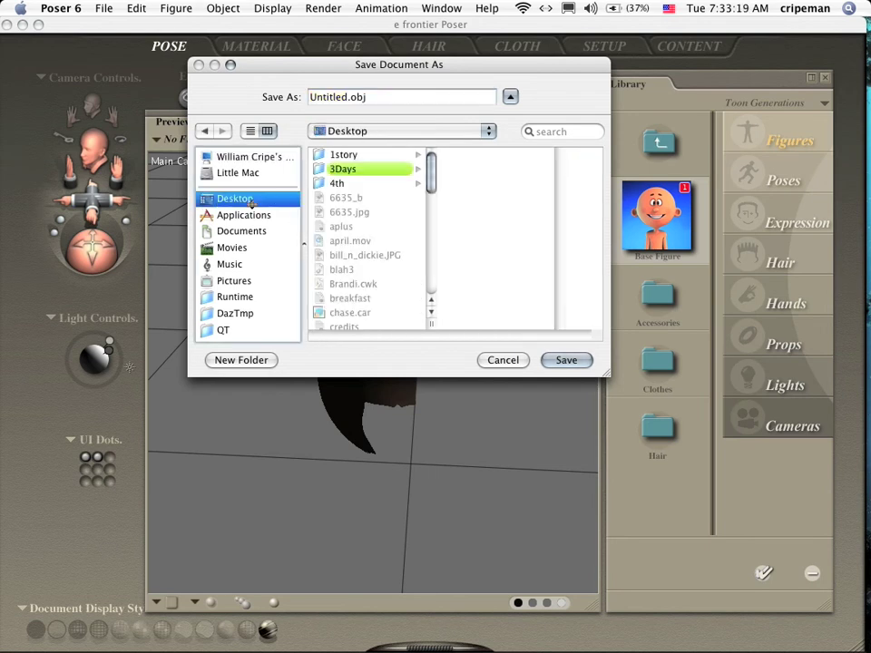
click(345, 97)
double_click(345, 97)
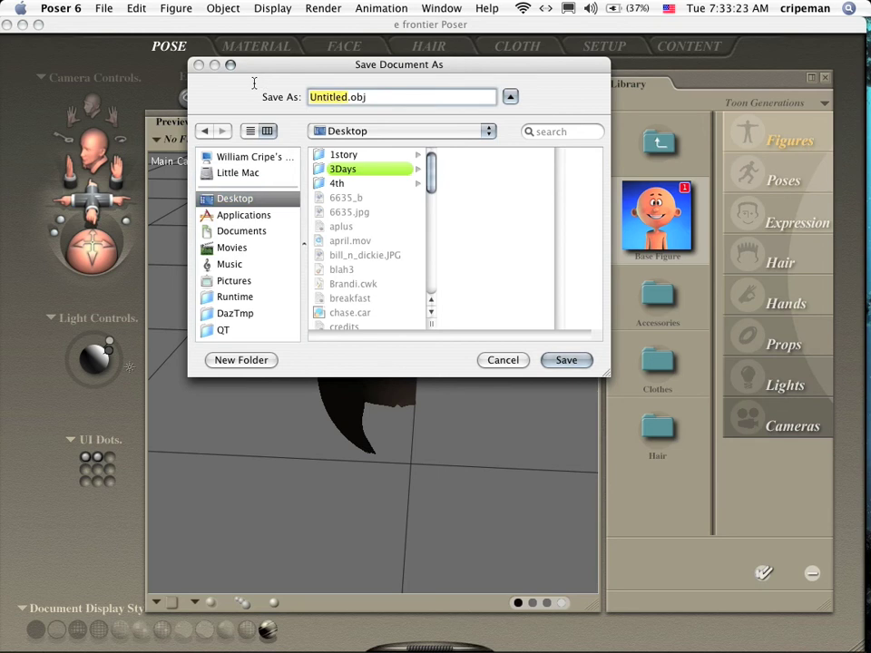
text(skullcap)
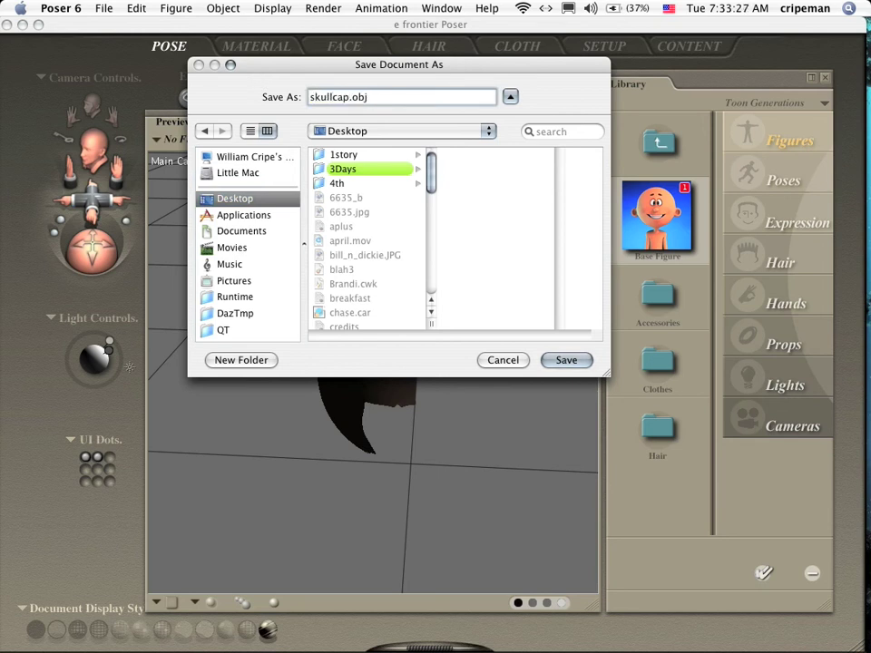
key(Return)
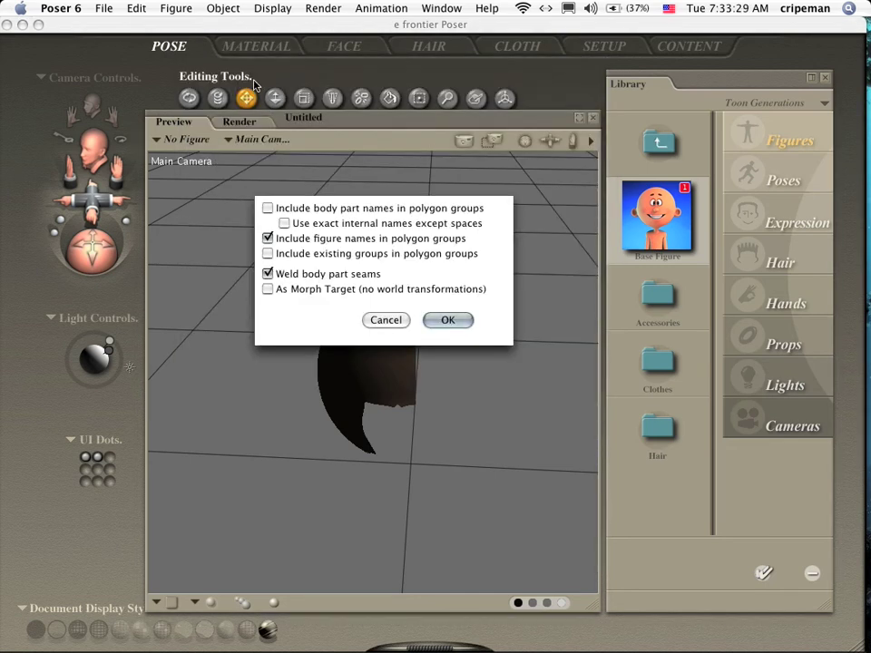
click(450, 320)
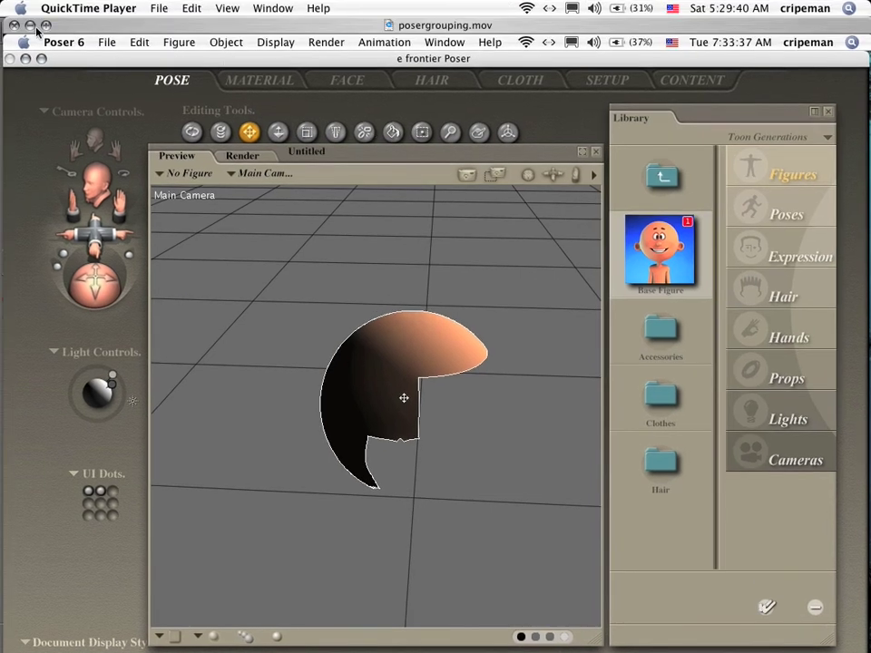
Minimize the posergrouping.mov movie and return to the hairtutorial.car scene, viewing the character from the opposite side.
click(31, 25)
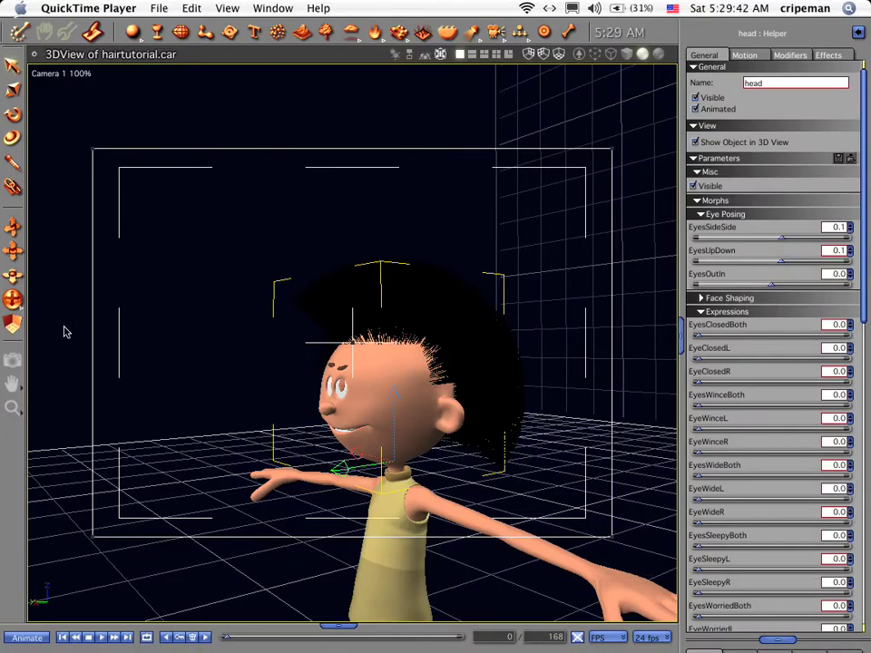
click(31, 301)
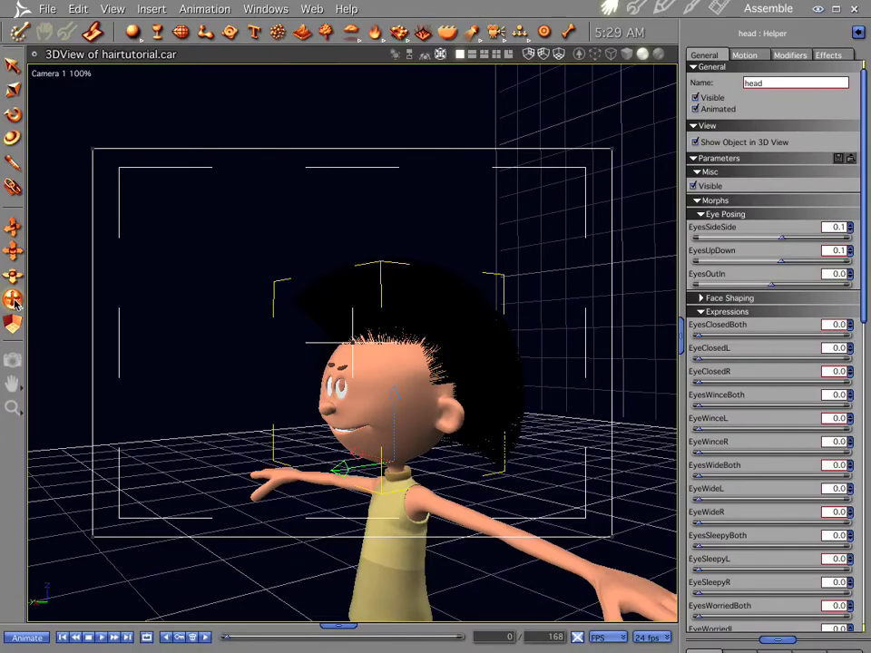
mouse_move(14, 300)
mouse_down()
mouse_move(145, 300)
mouse_move(16, 302)
mouse_up()
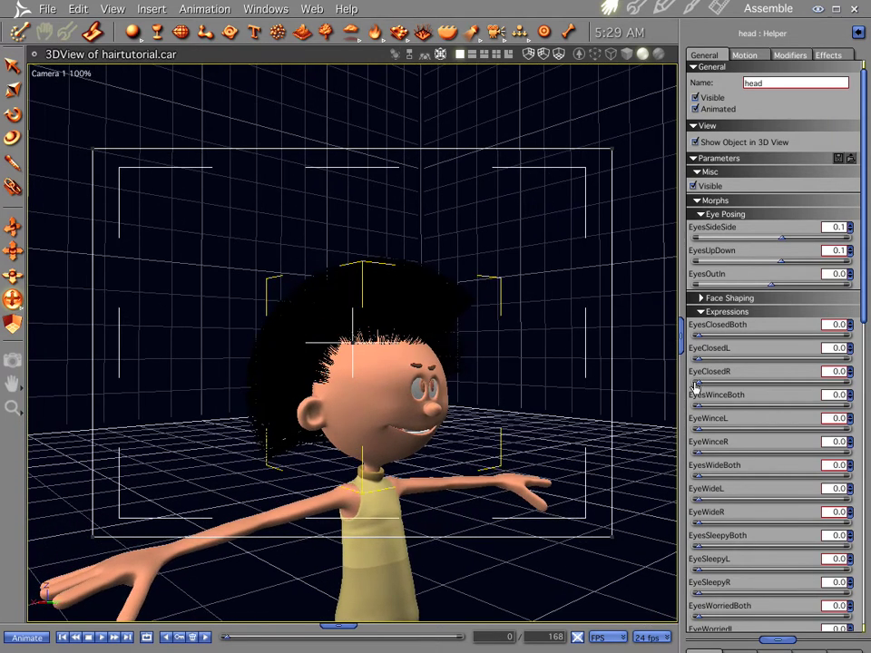
Find the Hair object under toonscalp.obj in the scene hierarchy and open it in the hair modeler for viewing.
drag(774, 639, 735, 276)
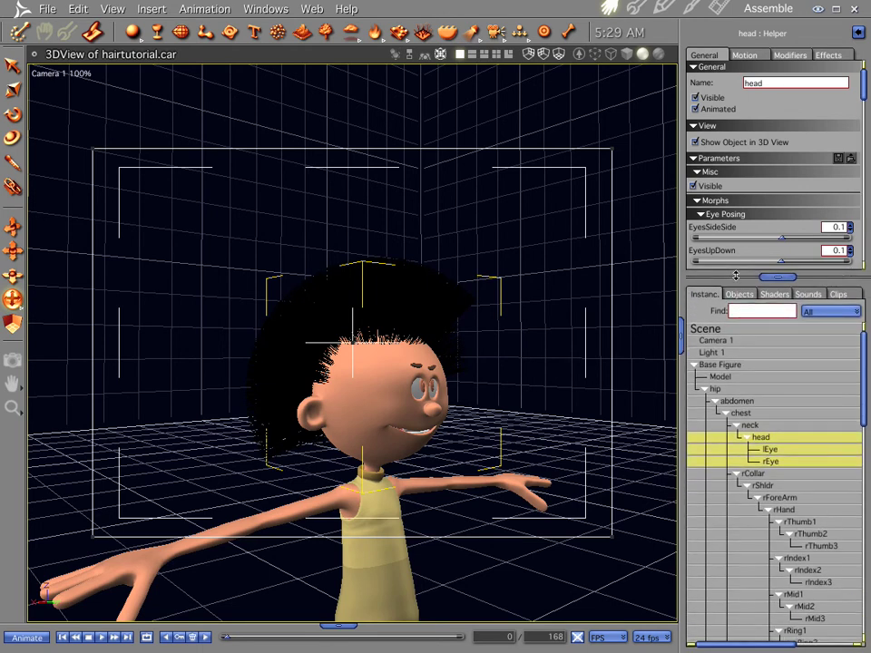
click(694, 365)
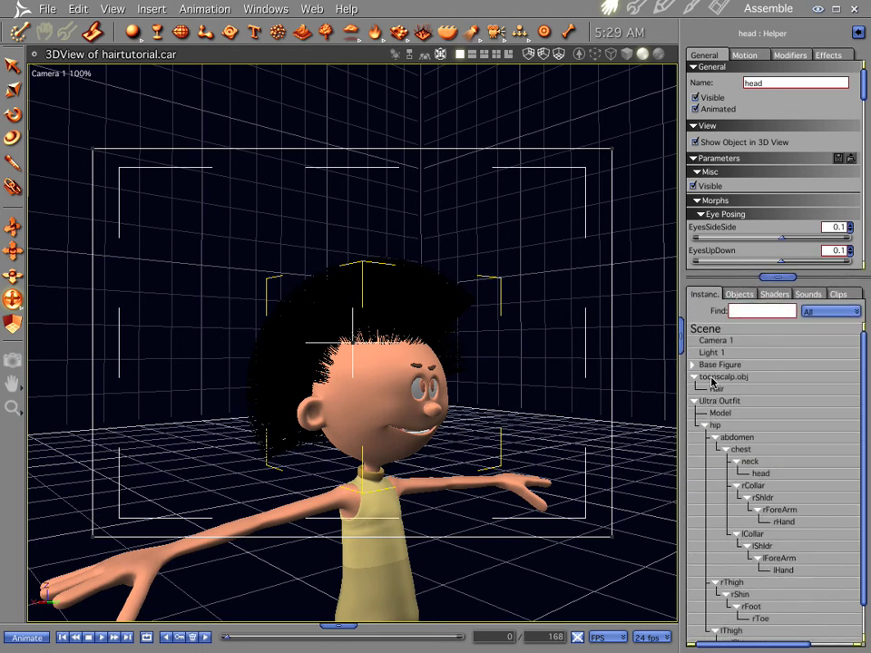
click(711, 379)
double_click(716, 390)
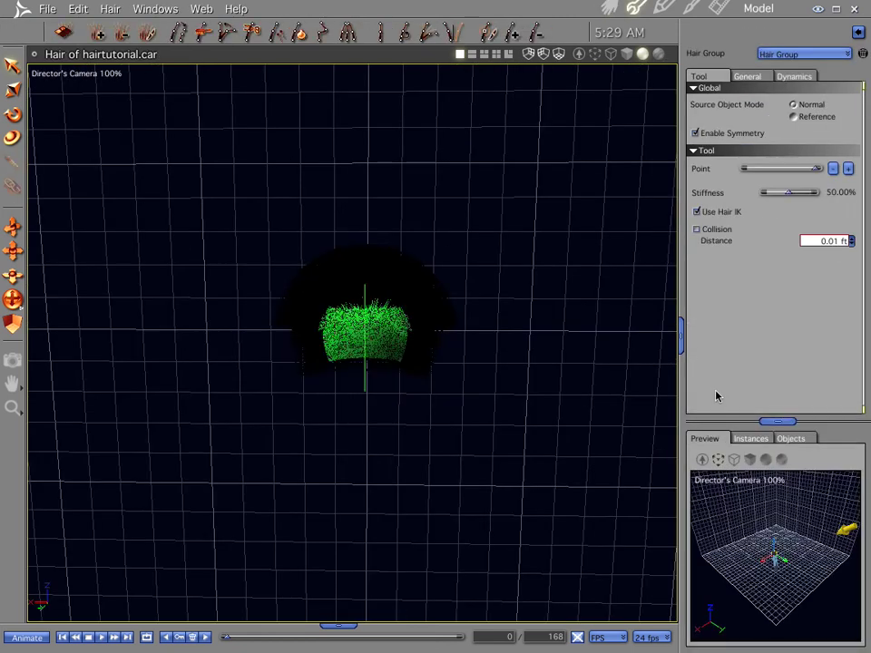
drag(12, 299, 262, 308)
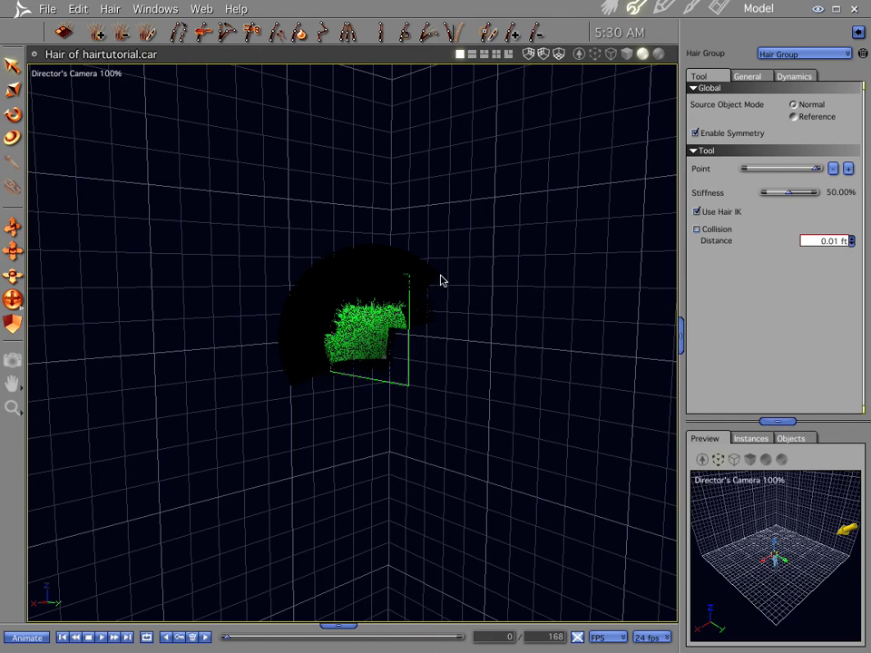
mouse_move(13, 301)
mouse_down()
mouse_move(72, 303)
mouse_move(13, 303)
mouse_up()
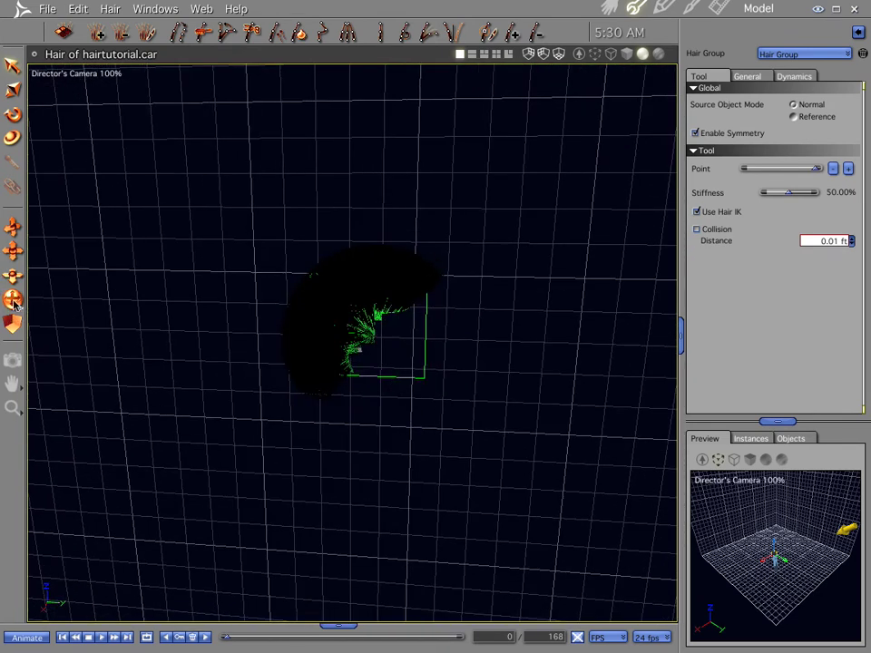
Return to the Assemble room and open the Hair object's Hair Shader for editing.
click(608, 7)
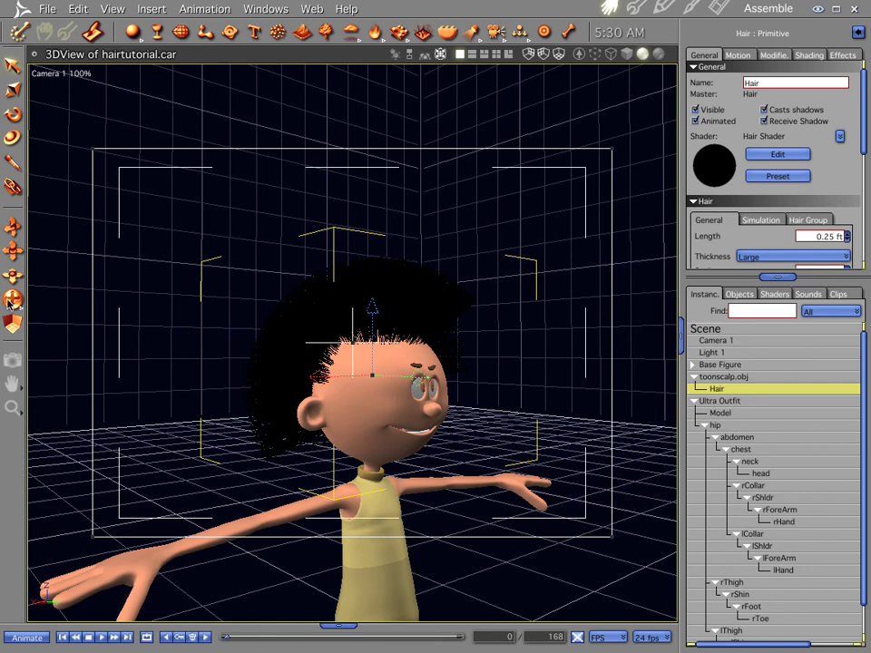
drag(13, 302, 113, 302)
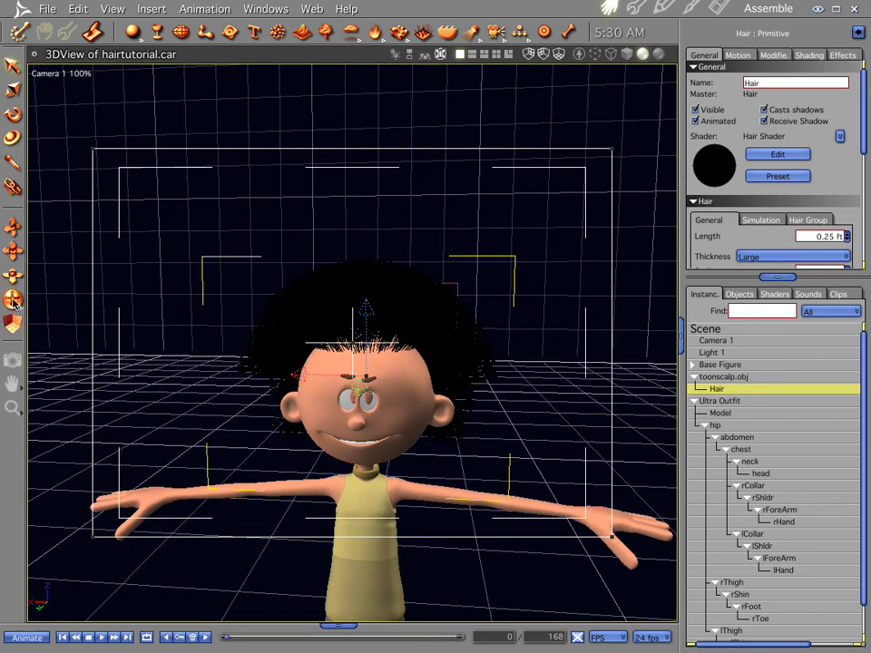
drag(13, 302, 100, 302)
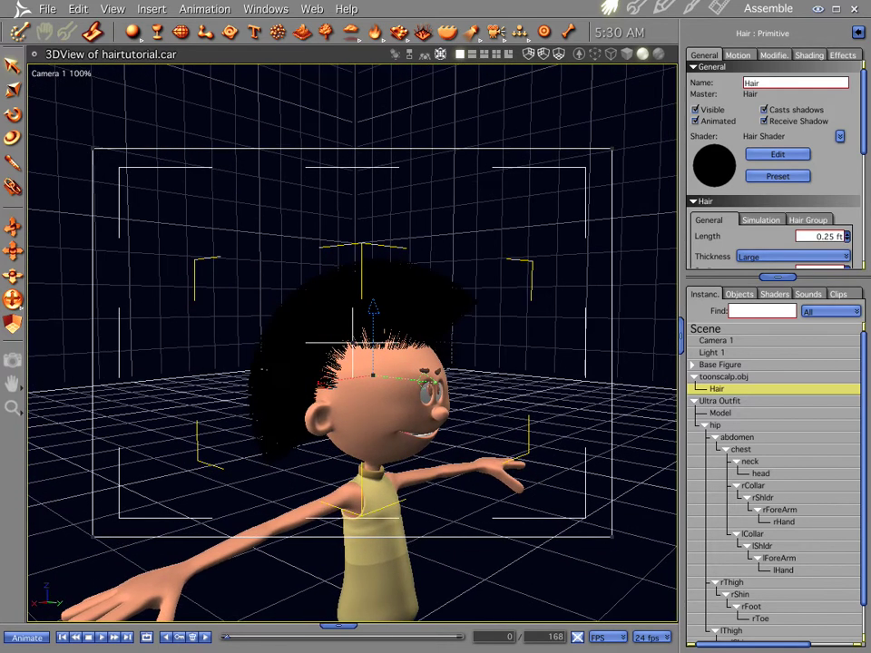
click(777, 154)
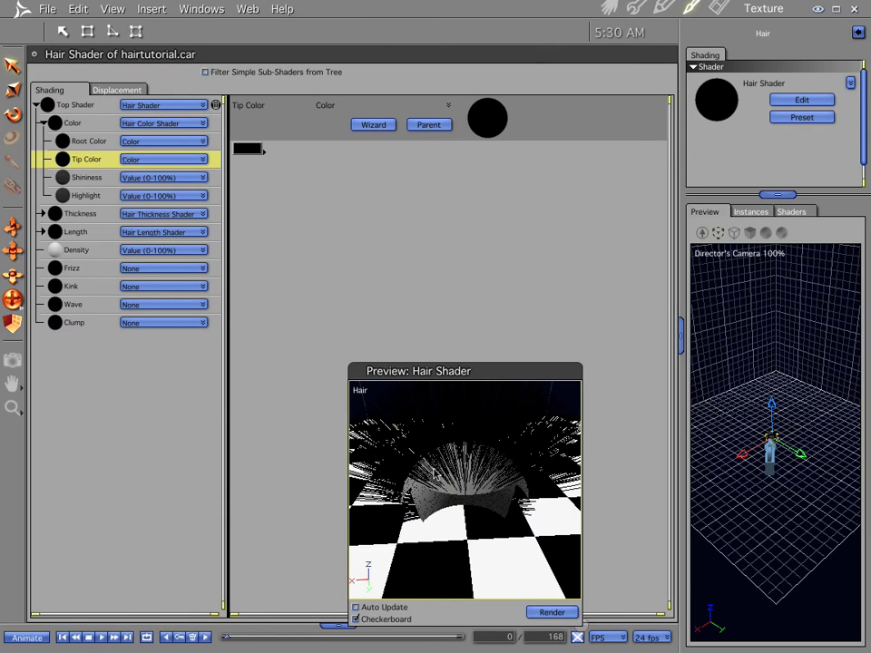
Turn the Hair Shader preview to view the scalp from the side, enable Auto Update, and move the preview window higher.
drag(420, 529, 451, 519)
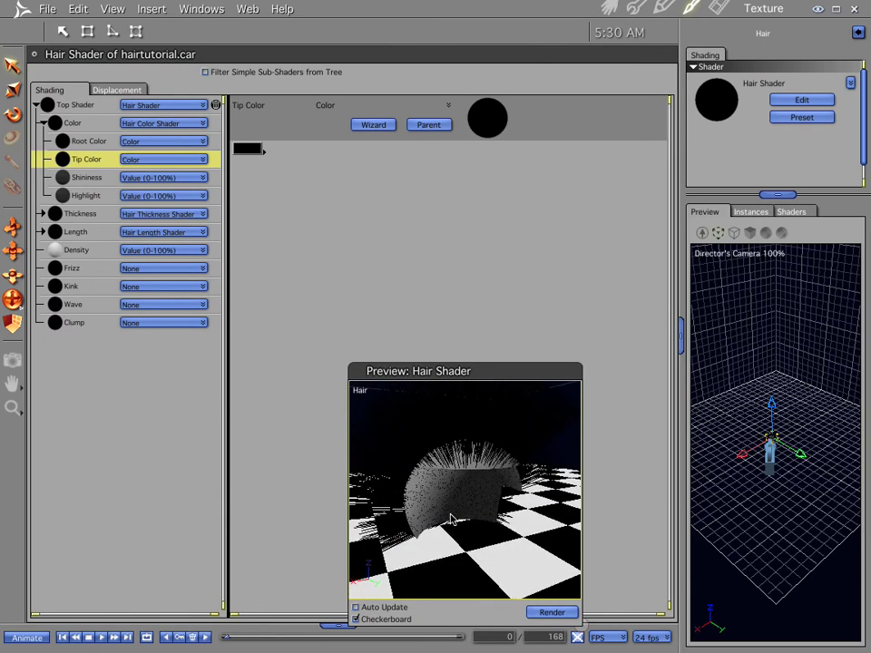
click(355, 607)
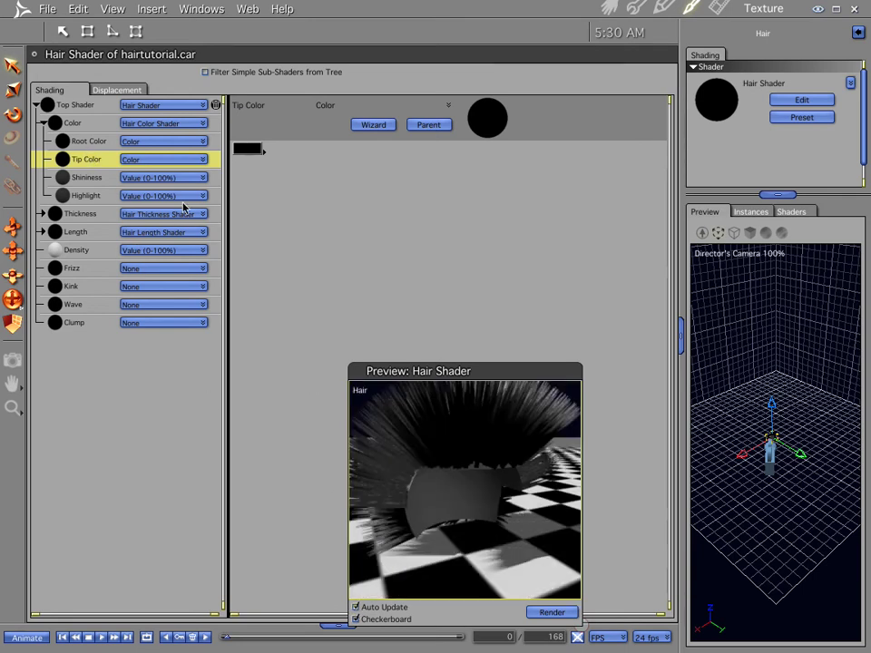
drag(458, 374, 546, 243)
In the Top Shader's preview settings, try a Hair Quantity of 100%, reduce it to 41%, and disable Auto Update.
click(82, 104)
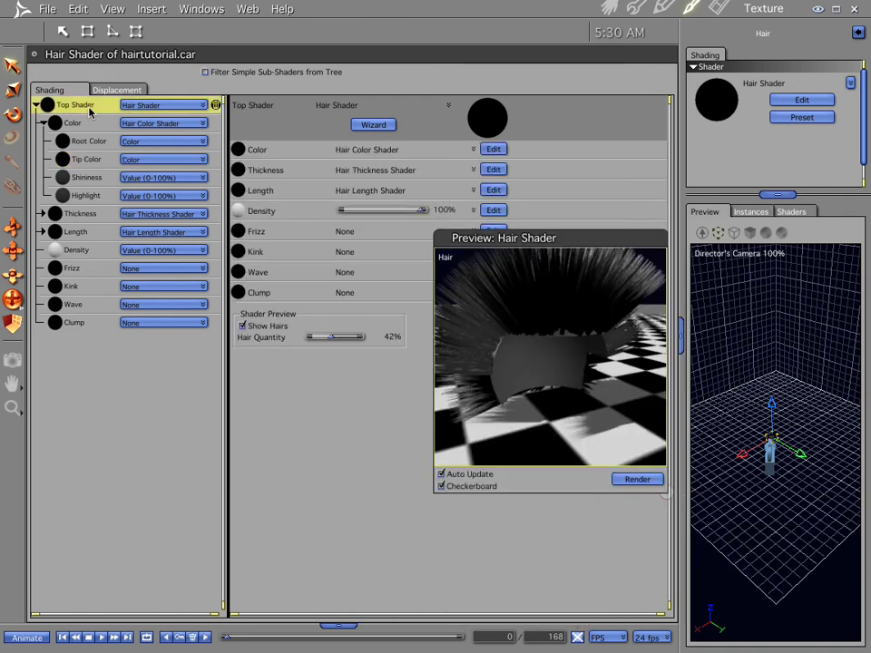
mouse_move(775, 194)
mouse_down()
mouse_move(790, 430)
mouse_move(785, 404)
mouse_up()
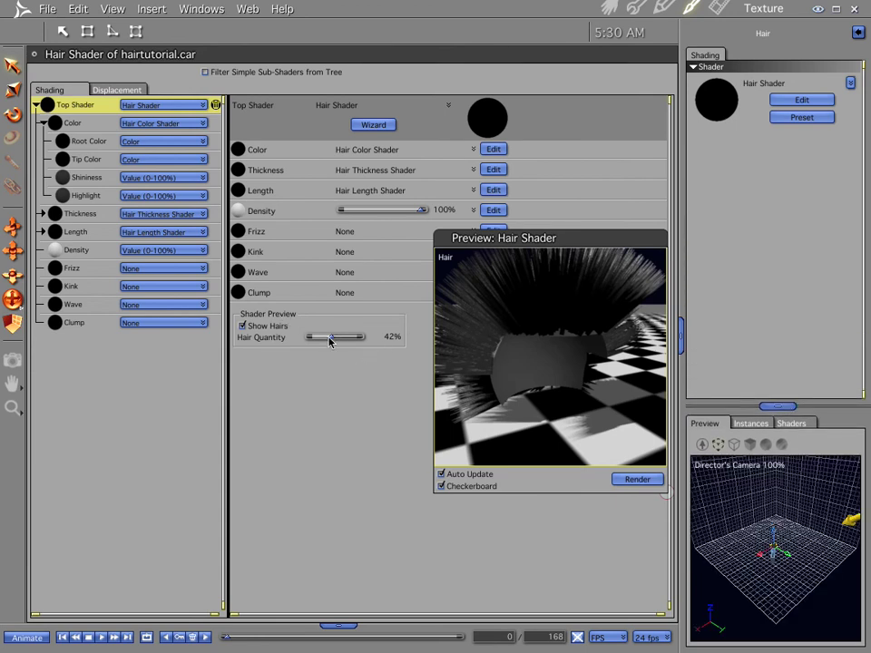
drag(333, 337, 403, 348)
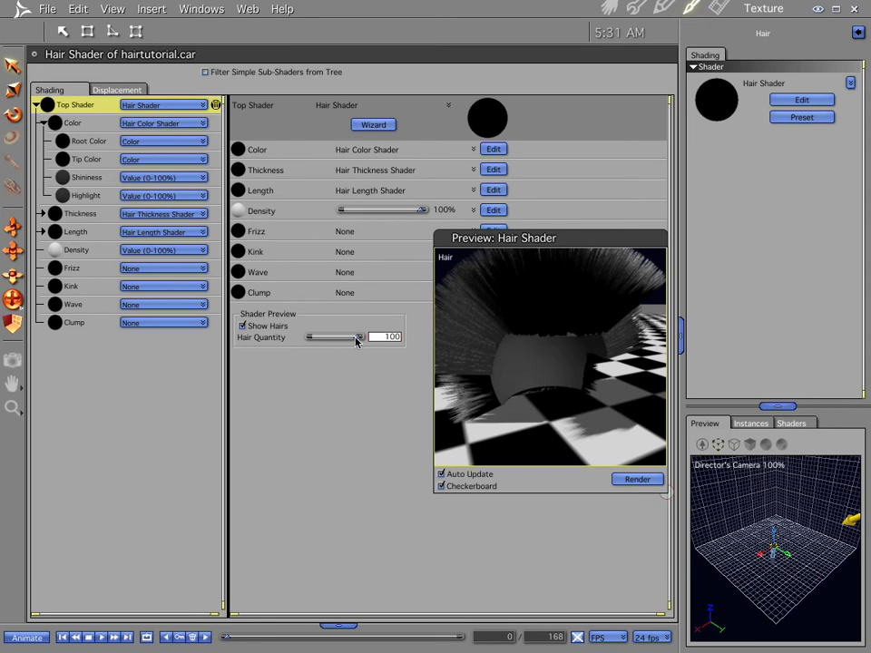
drag(357, 341, 329, 341)
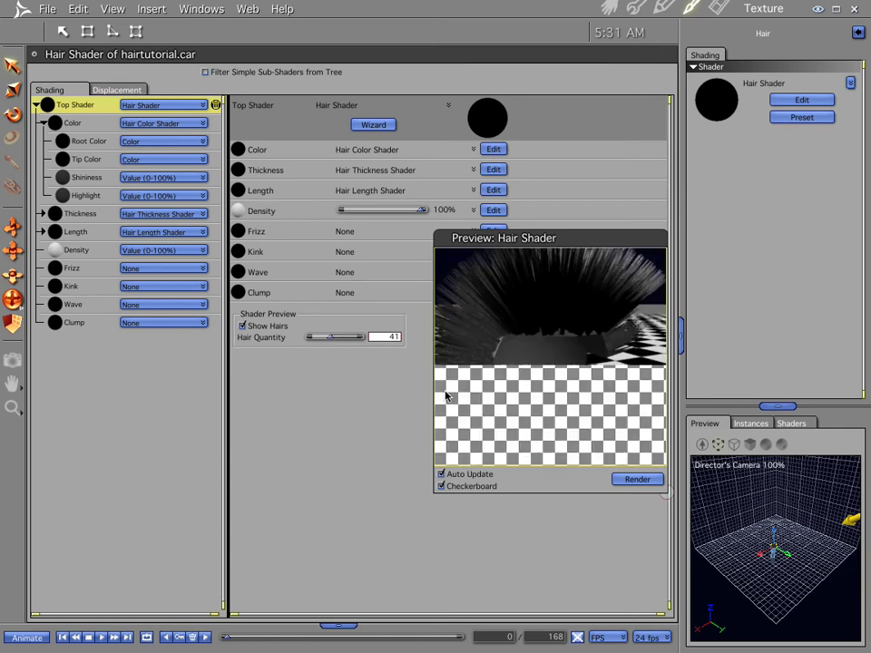
click(441, 474)
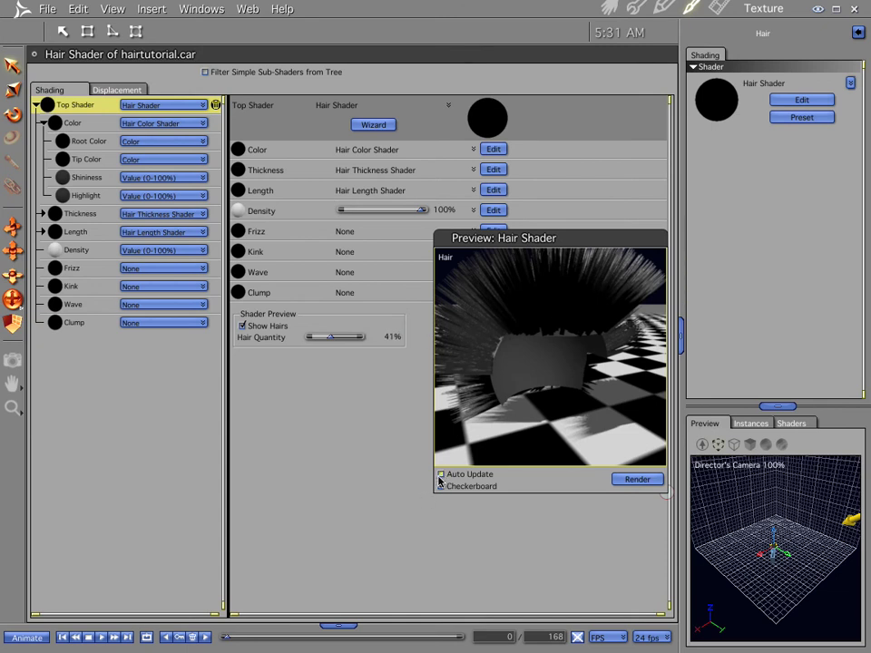
Try a bright red Tip Color for the hair, with 0% hue, 50% lightness and 100% saturation.
click(95, 159)
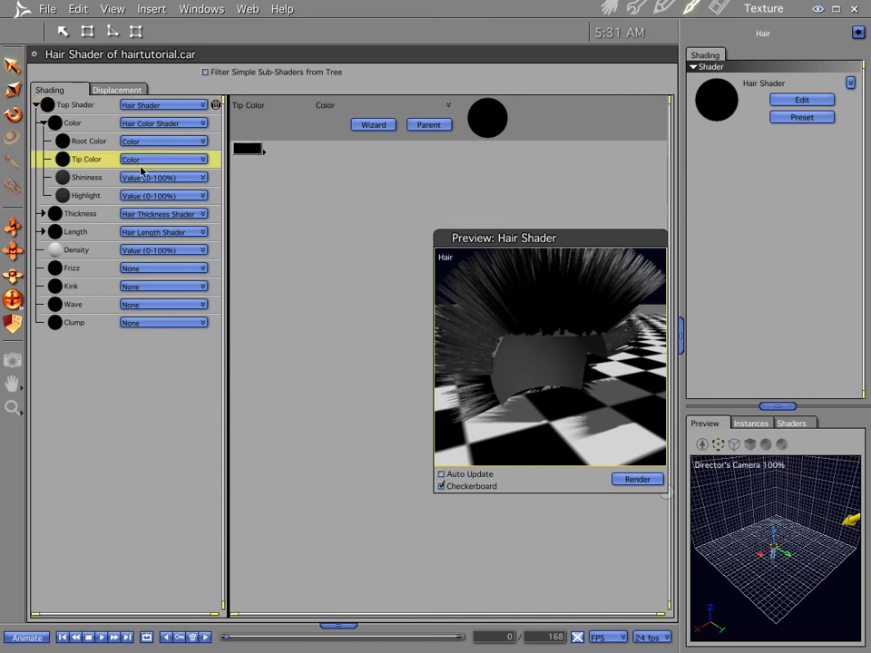
click(252, 150)
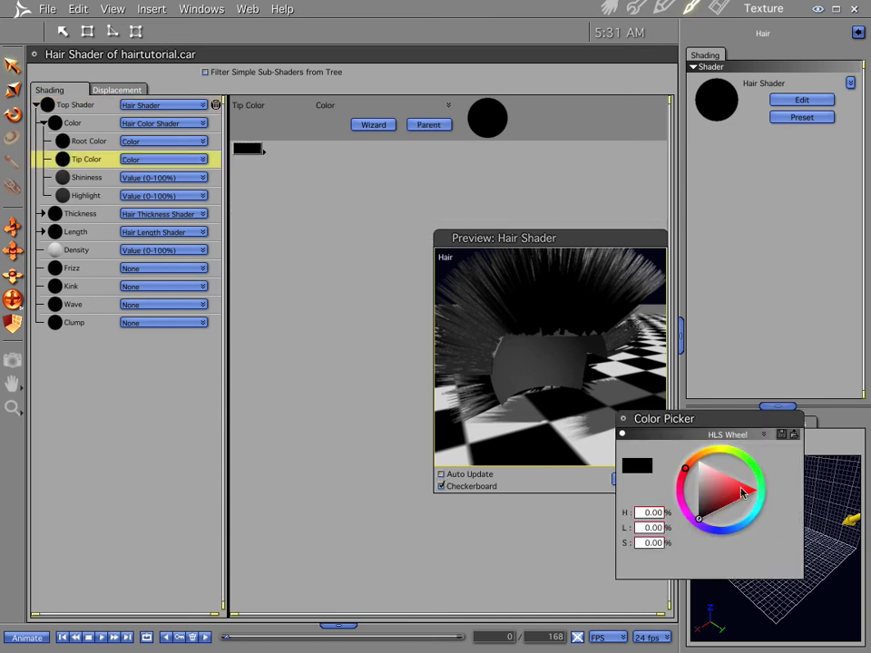
drag(742, 491, 767, 490)
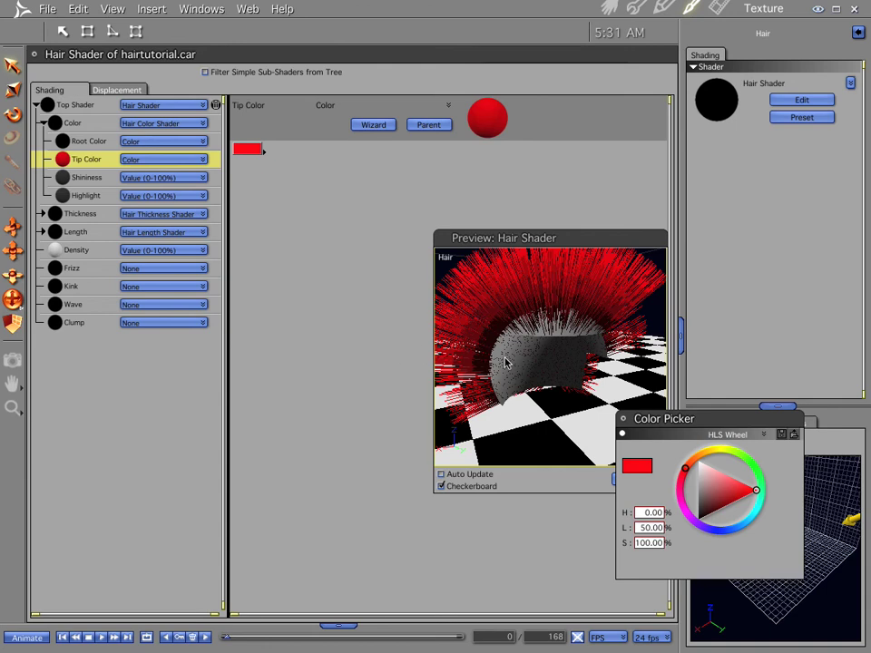
click(623, 418)
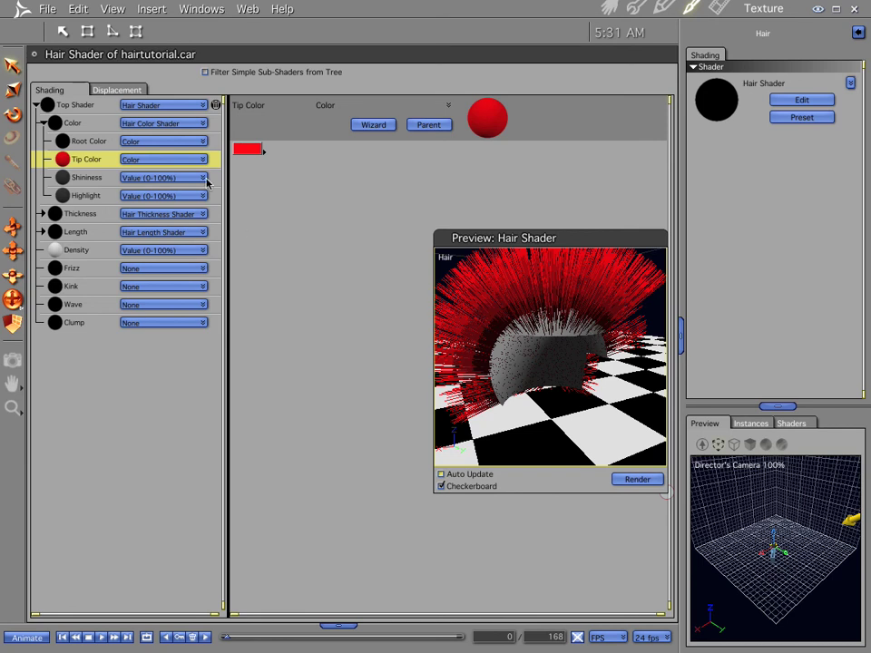
Set the hair's Tip Color to a dark reddish brown (H 0%, L 18.42%, S 39.29%) and return to the Assemble room.
click(251, 151)
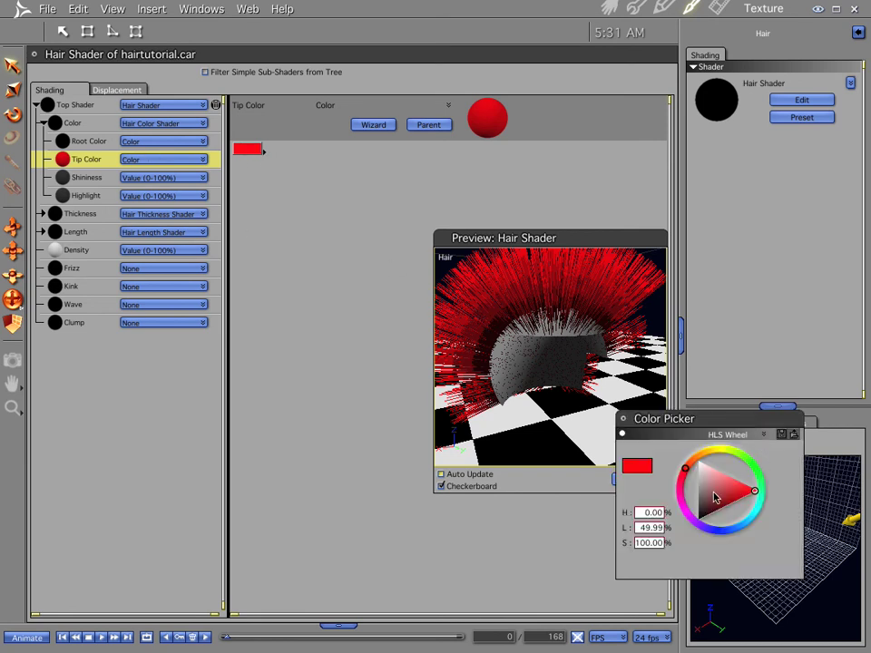
drag(714, 495, 708, 512)
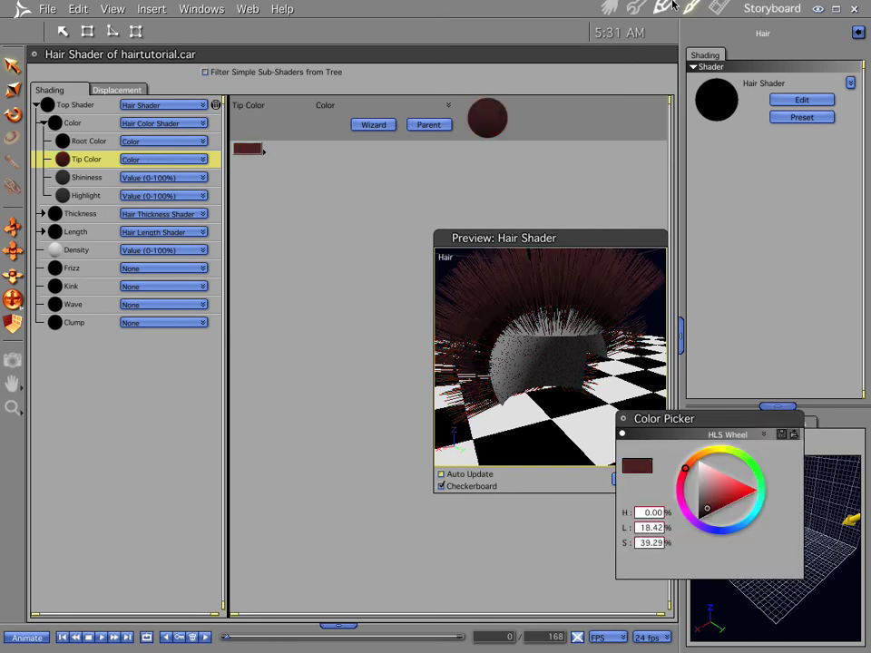
click(609, 9)
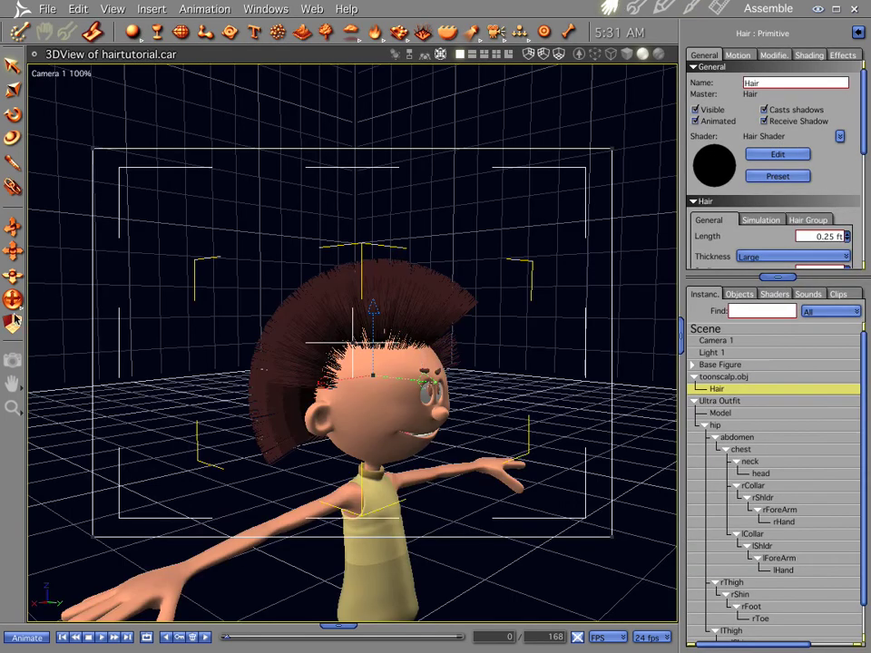
Select toonscalp.obj in the scene hierarchy, check the hair from the front and both sides, and render the scene.
mouse_move(12, 299)
mouse_down()
mouse_move(122, 300)
mouse_move(13, 300)
mouse_up()
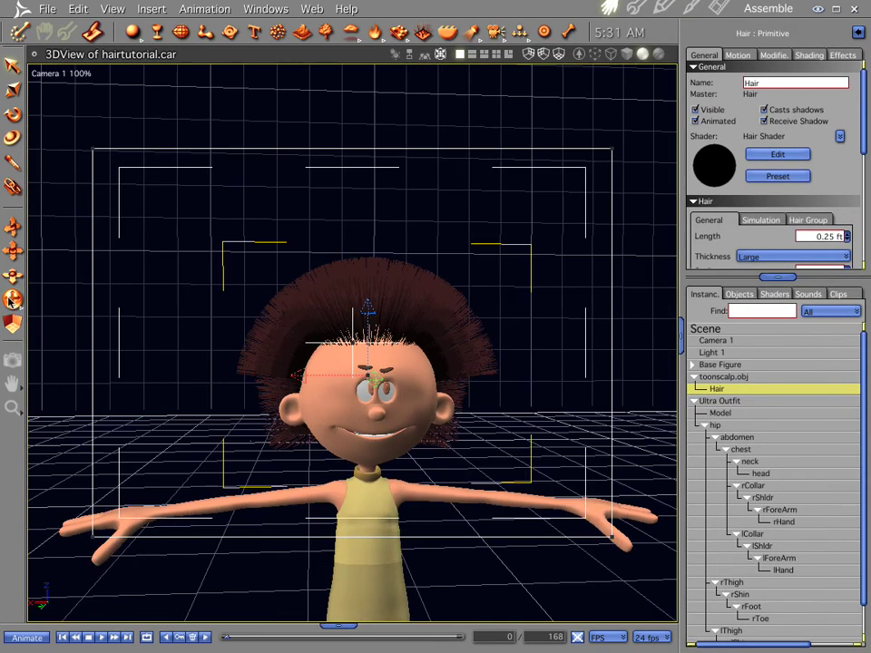
click(728, 378)
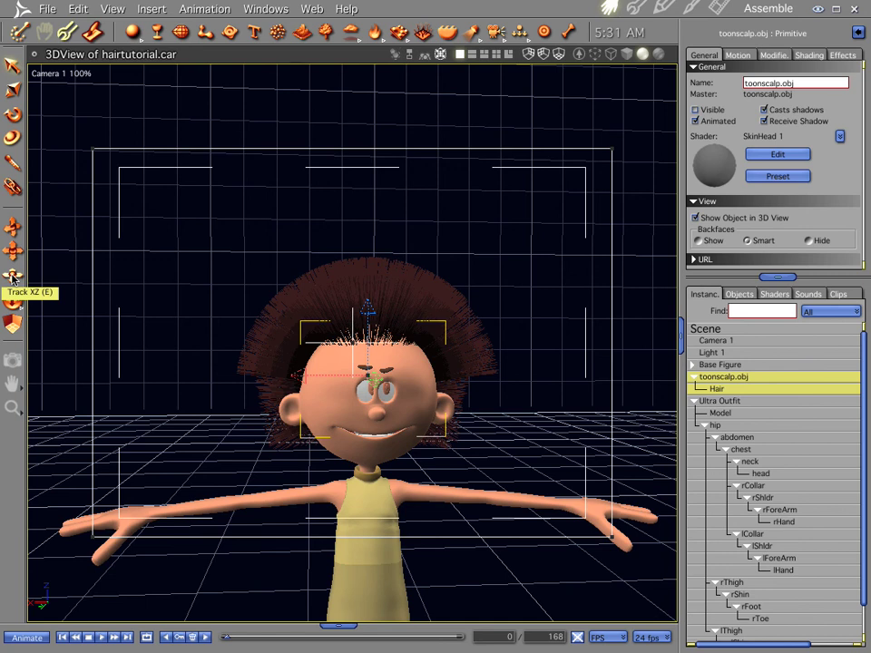
mouse_move(12, 276)
mouse_down()
mouse_move(12, 218)
mouse_move(12, 276)
mouse_up()
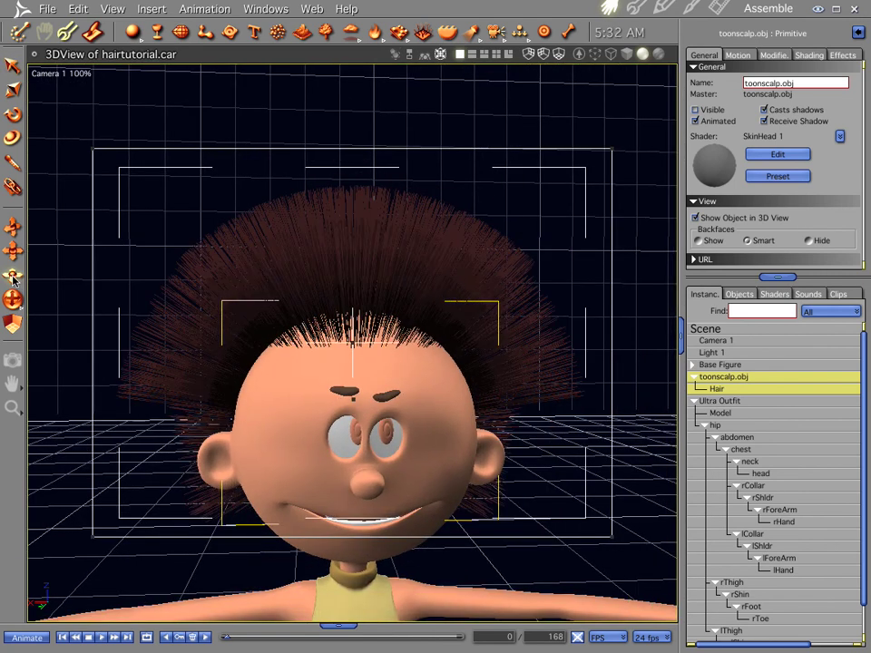
mouse_move(13, 299)
mouse_down()
mouse_move(86, 299)
mouse_move(16, 304)
mouse_up()
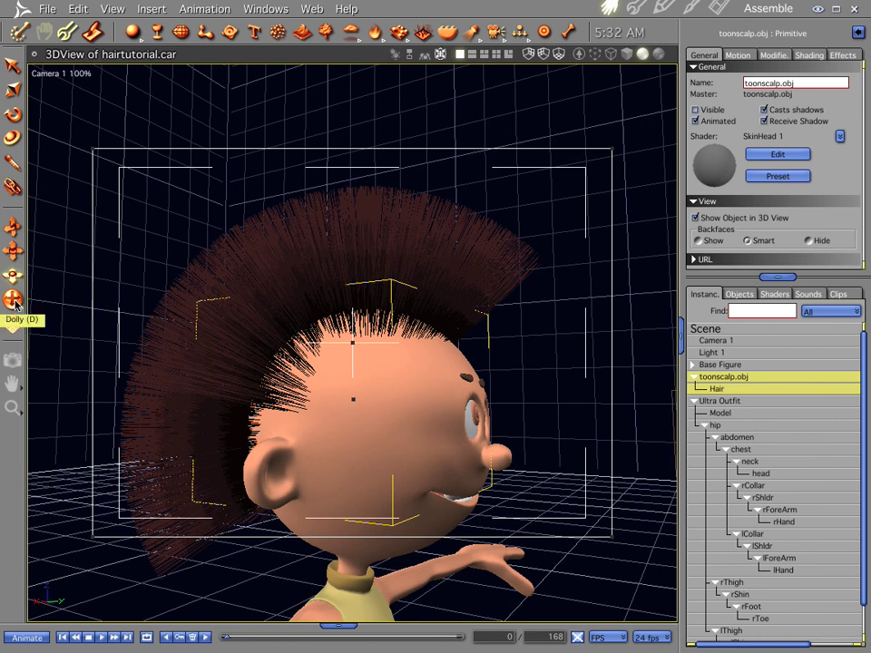
drag(435, 331, 272, 333)
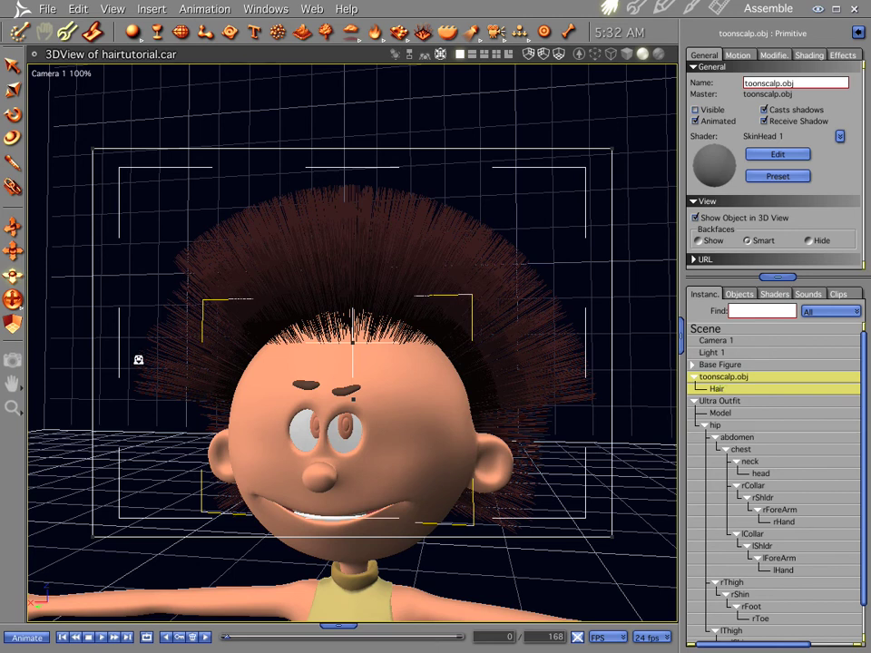
drag(11, 226, 49, 226)
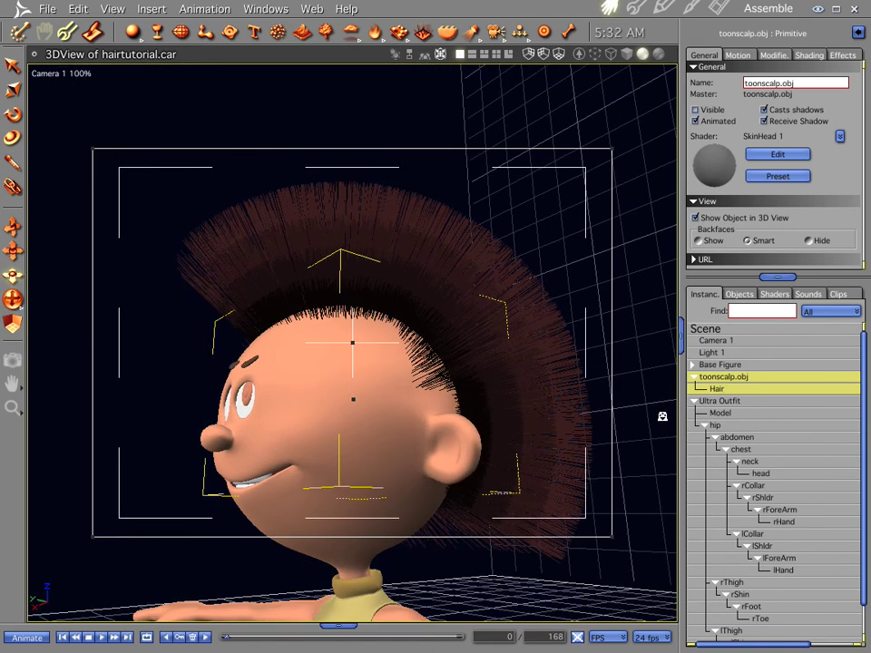
drag(13, 226, 42, 226)
mouse_move(13, 300)
mouse_down()
mouse_move(25, 288)
mouse_move(13, 308)
mouse_move(13, 292)
mouse_up()
drag(14, 253, 14, 252)
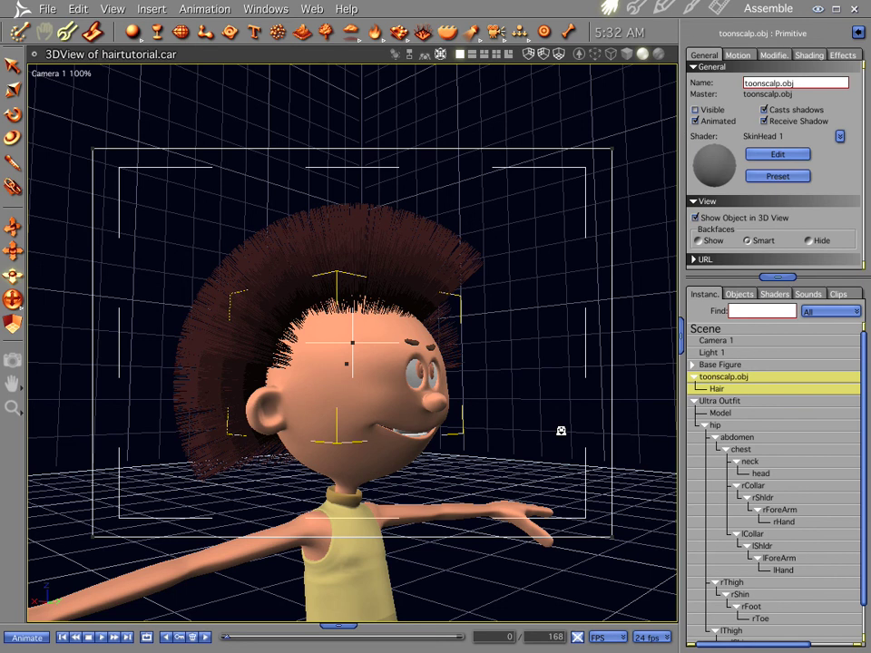
key(ctrl+r)
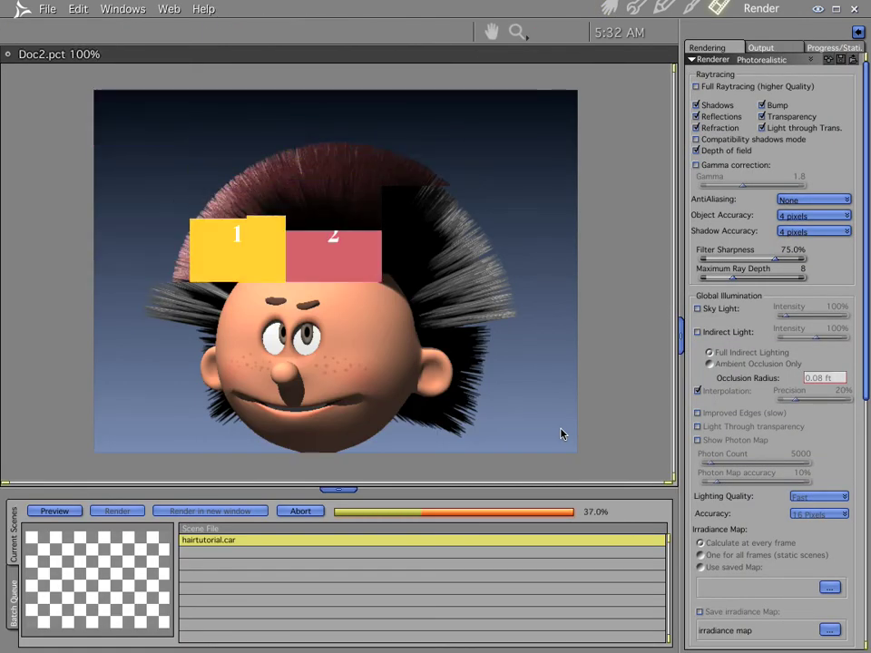